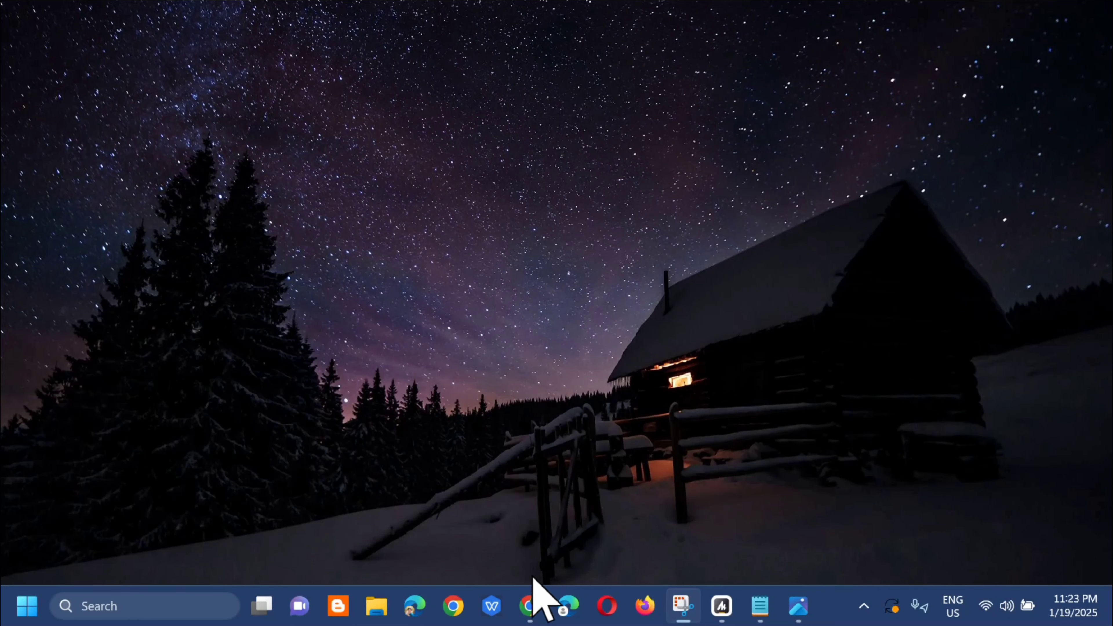
Switch to Google Chrome and load the chrome://components/ page.
click(527, 612)
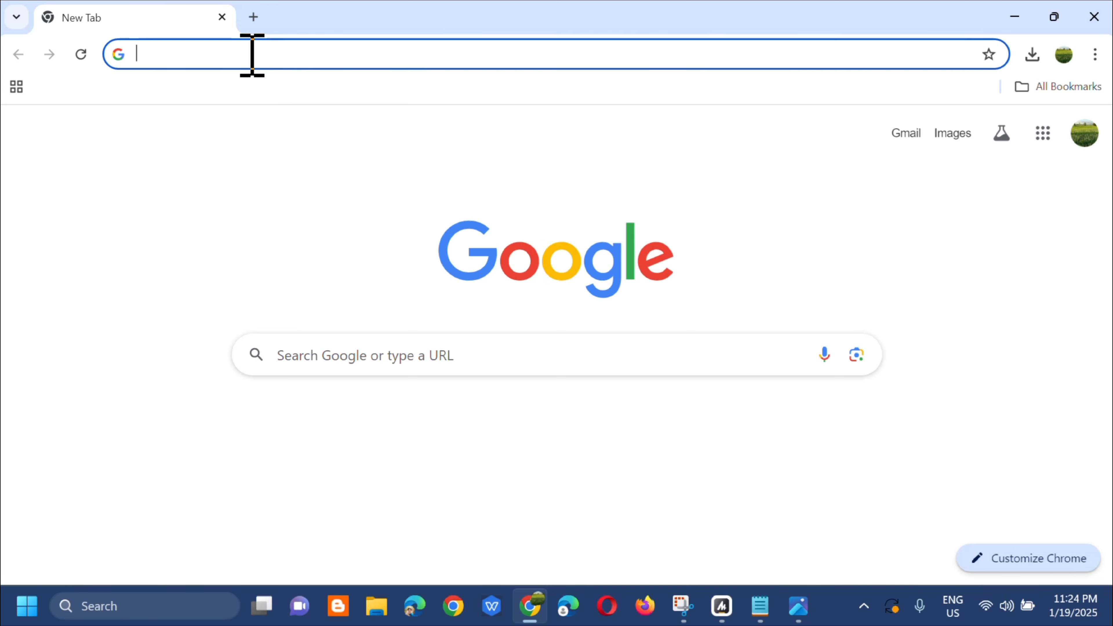
key(Caps_Lock)
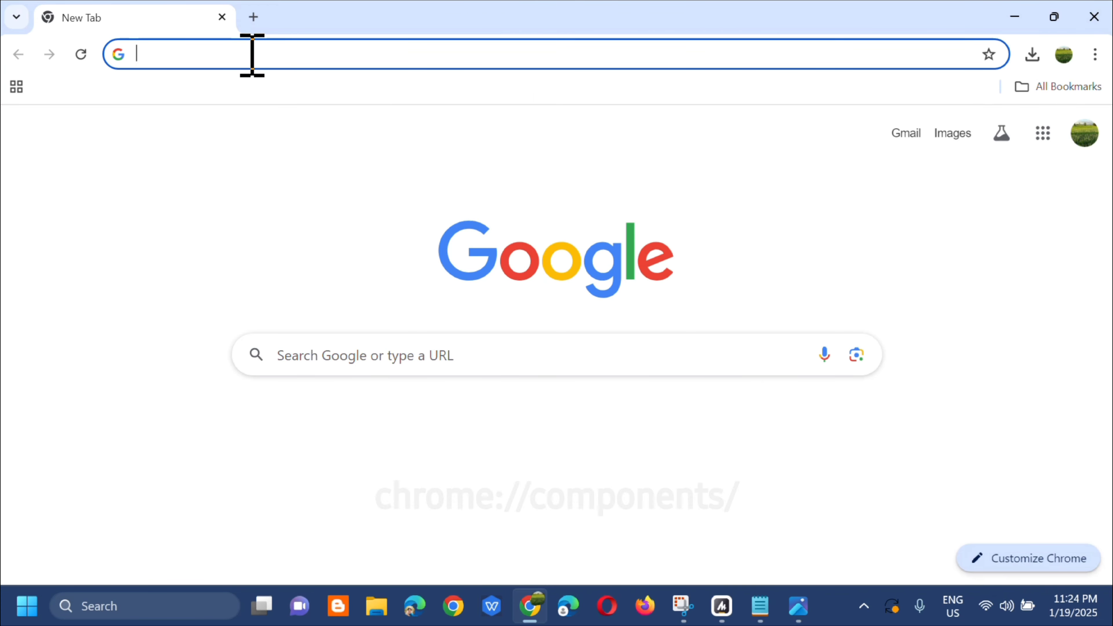
text(chrome)
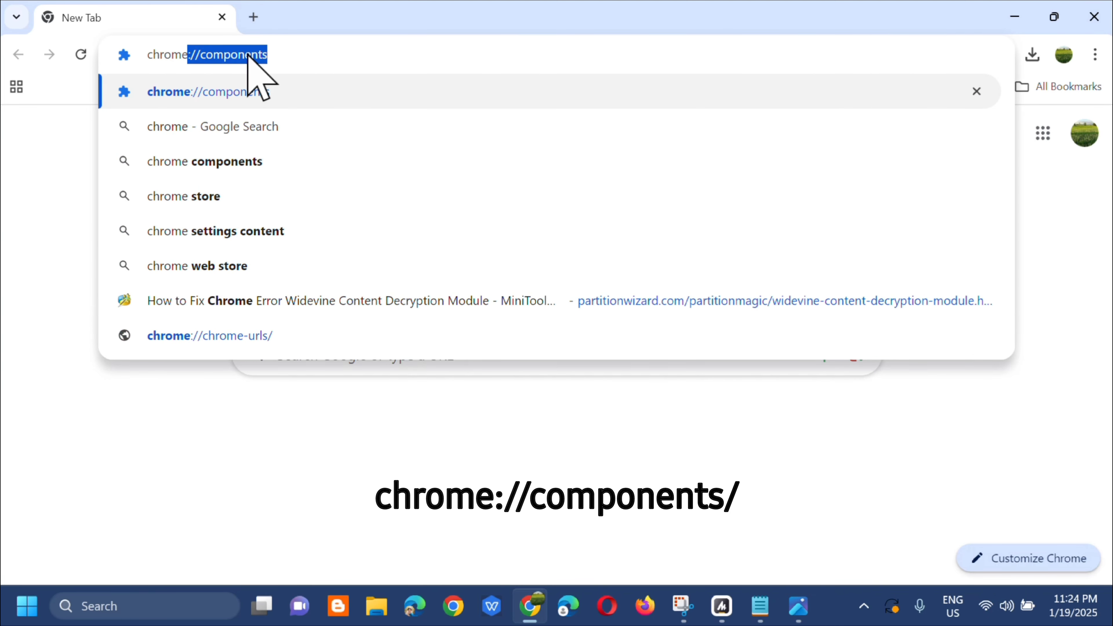
text(:/)
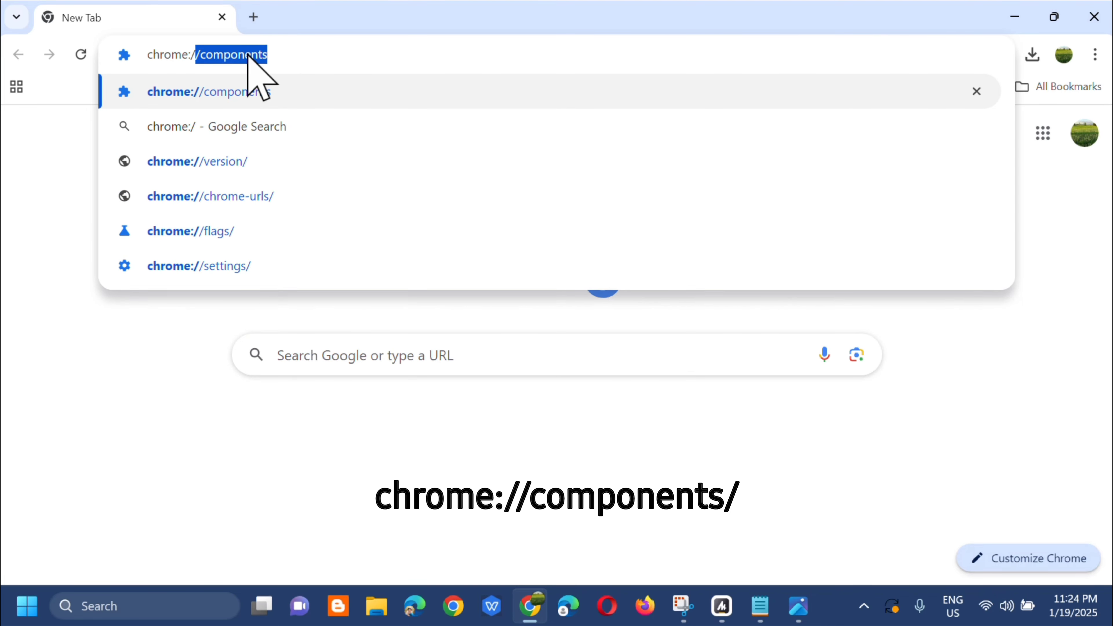
text(/c)
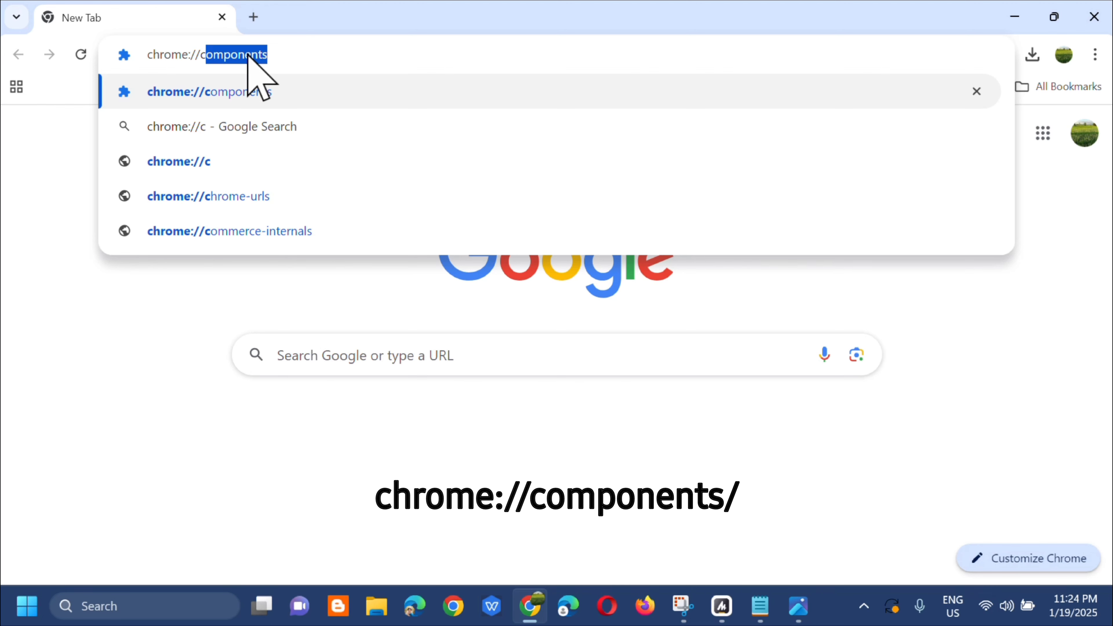
text(omponents/)
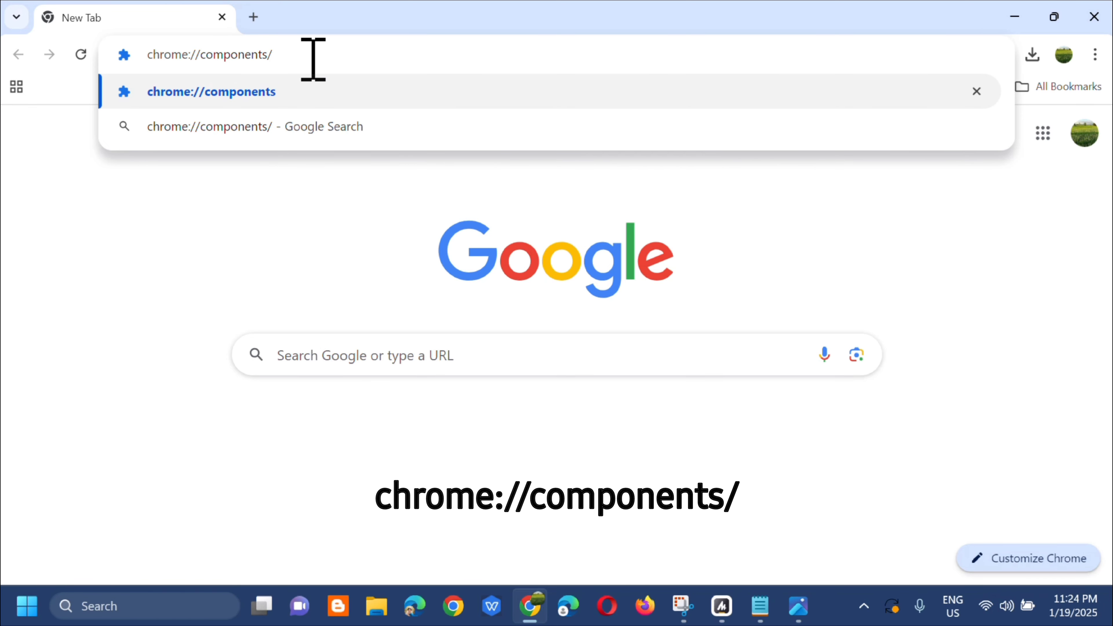
key(Return)
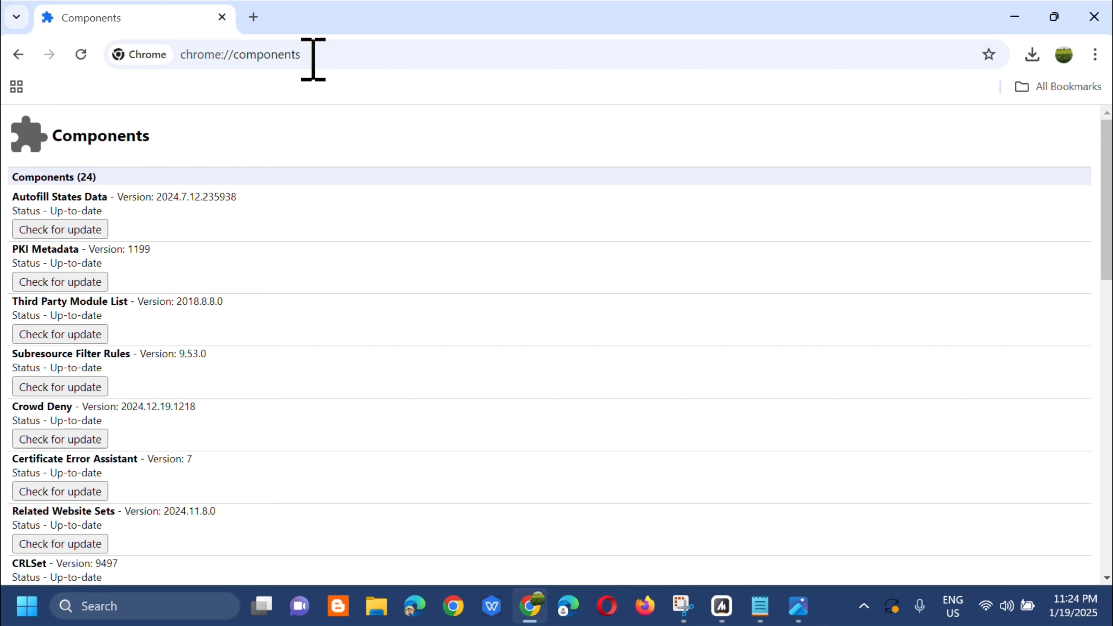
Locate the Widevine Content Decryption Module entry in the components list, and minimize the browser window.
scroll(215, 200, down, 8)
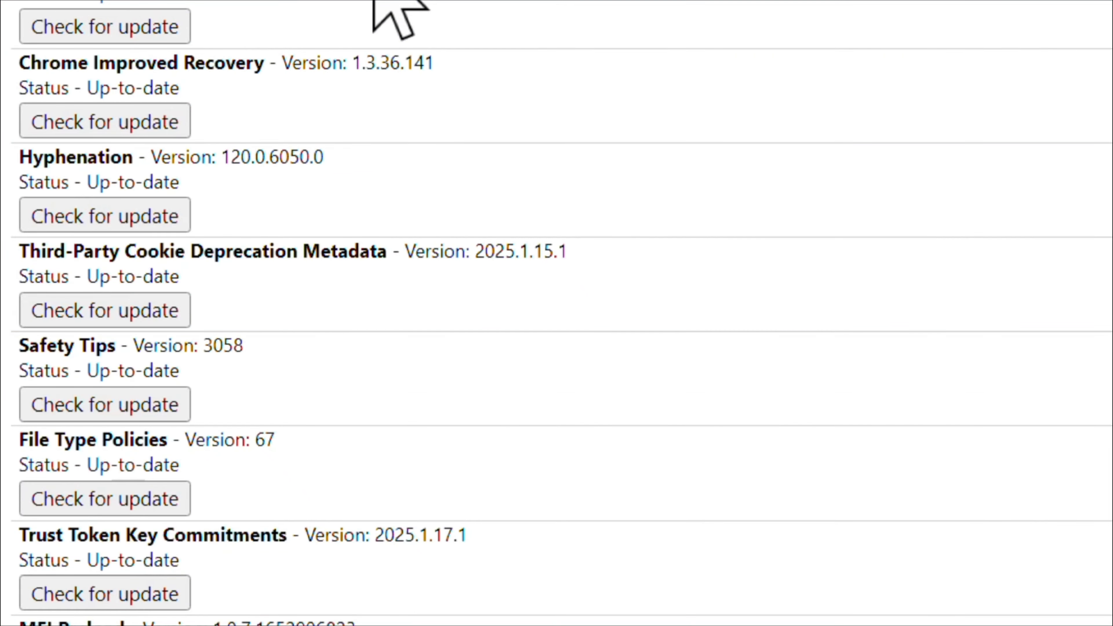
scroll(377, 4, down, 10)
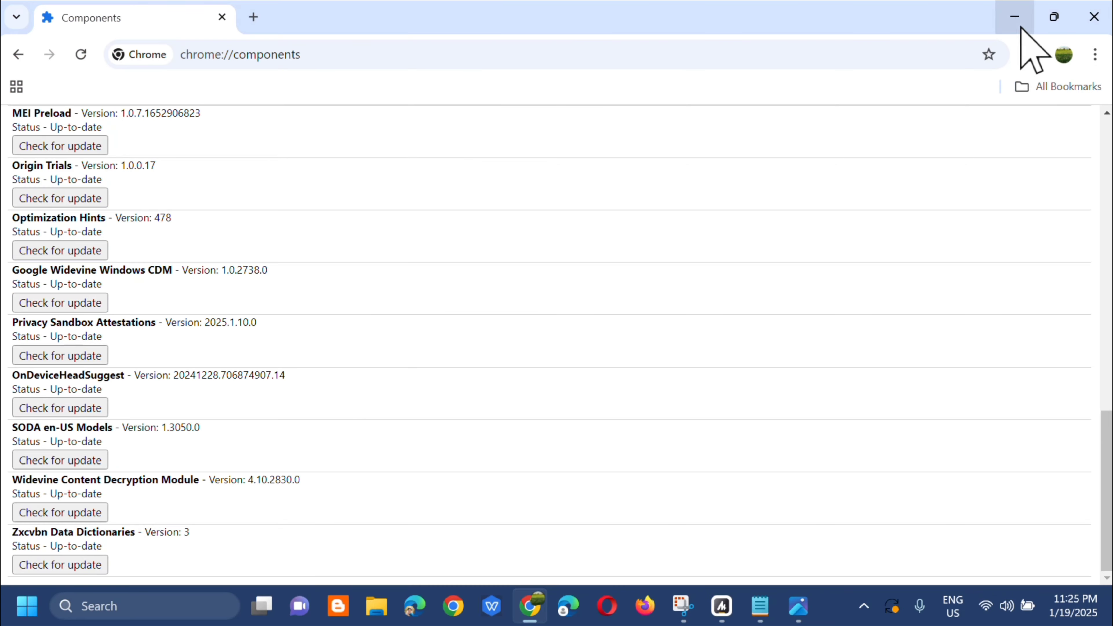
click(1015, 20)
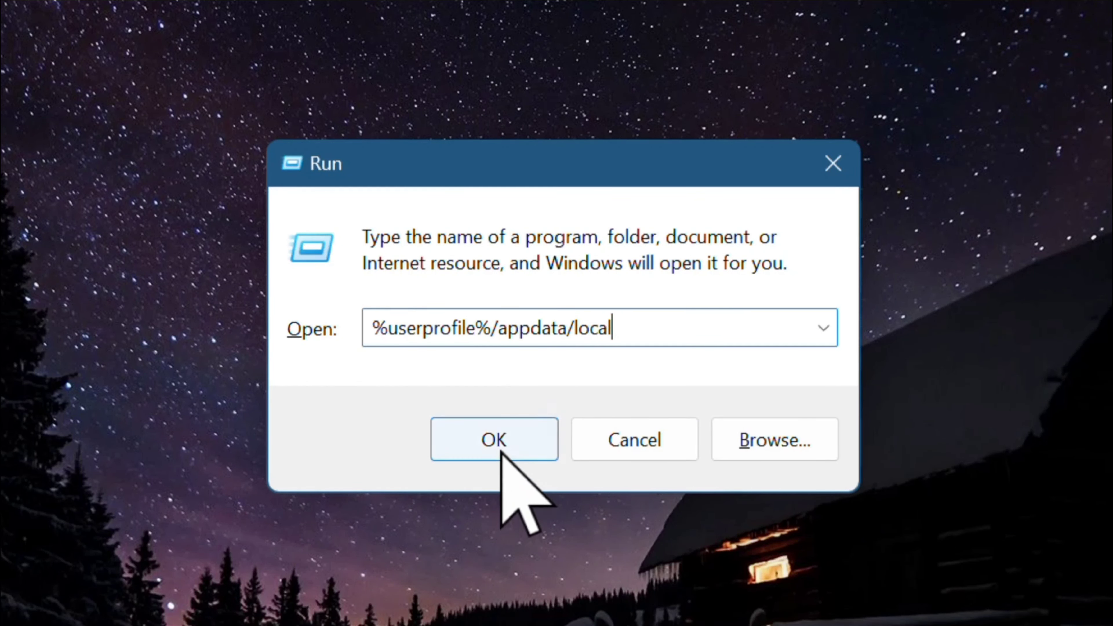
Open the %userprofile%/appdata/local folder from the Run dialog and go into Google, Chrome, User Data.
click(495, 445)
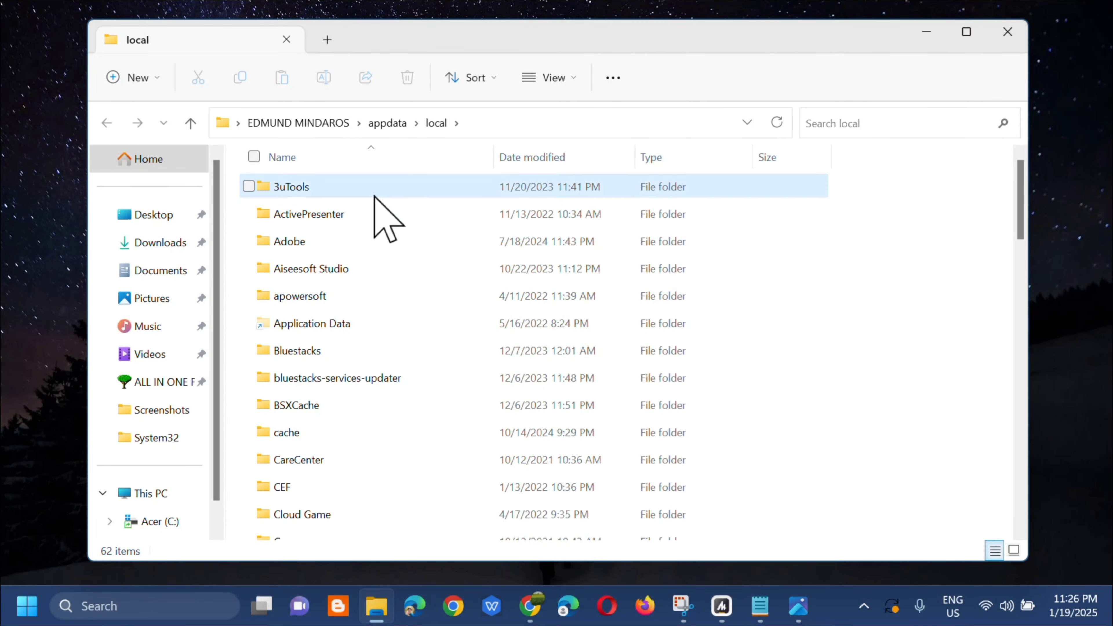
scroll(415, 280, down, 5)
scroll(415, 285, down, 3)
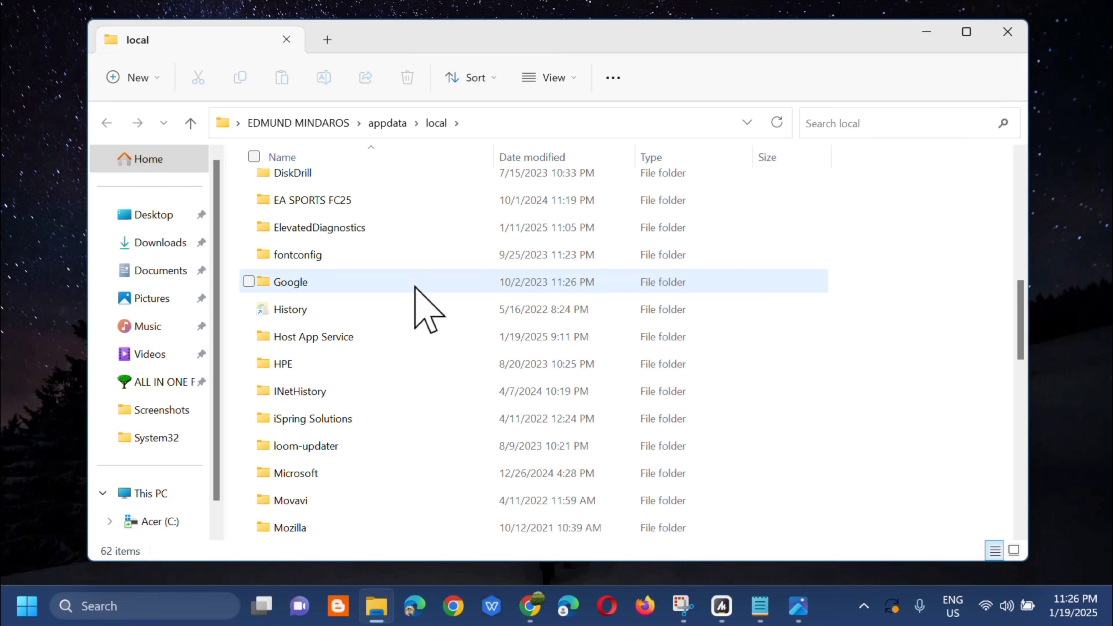
click(404, 282)
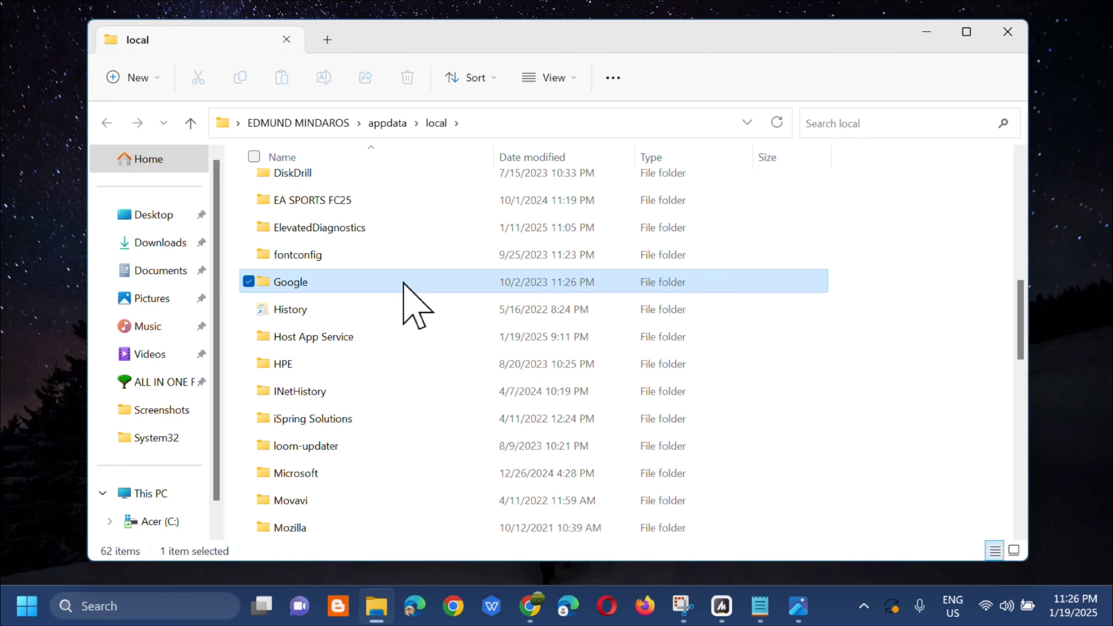
double_click(404, 281)
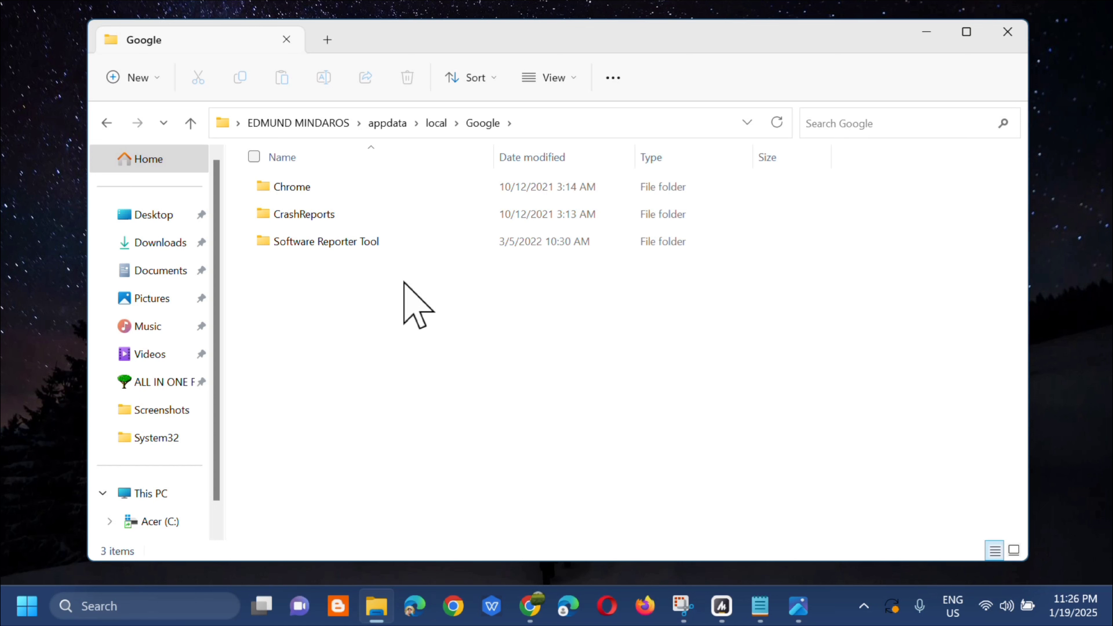
click(365, 188)
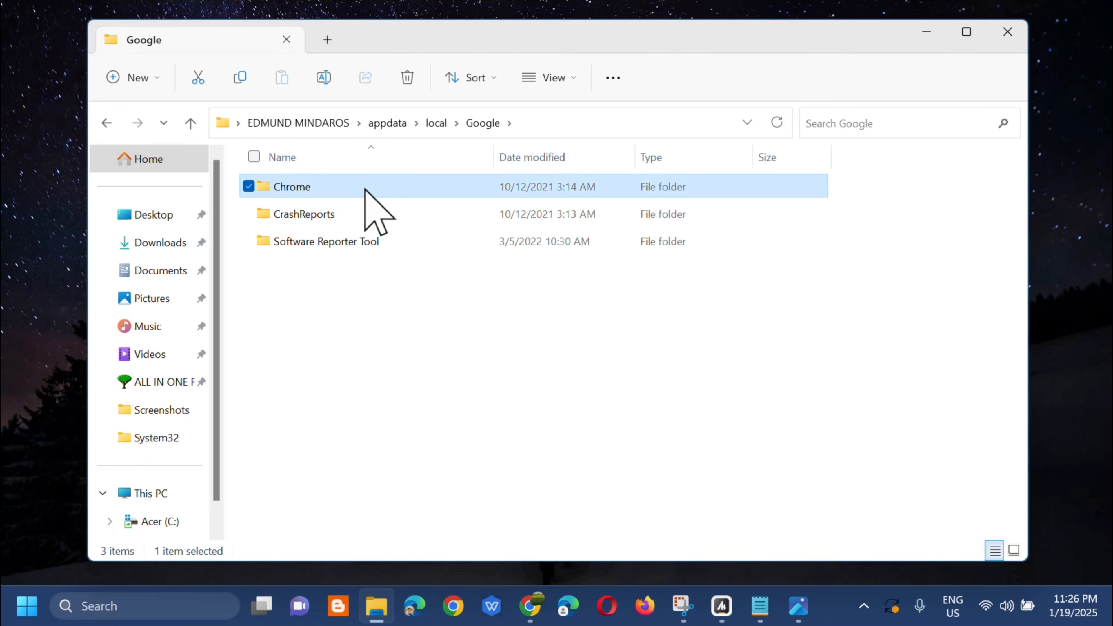
double_click(366, 188)
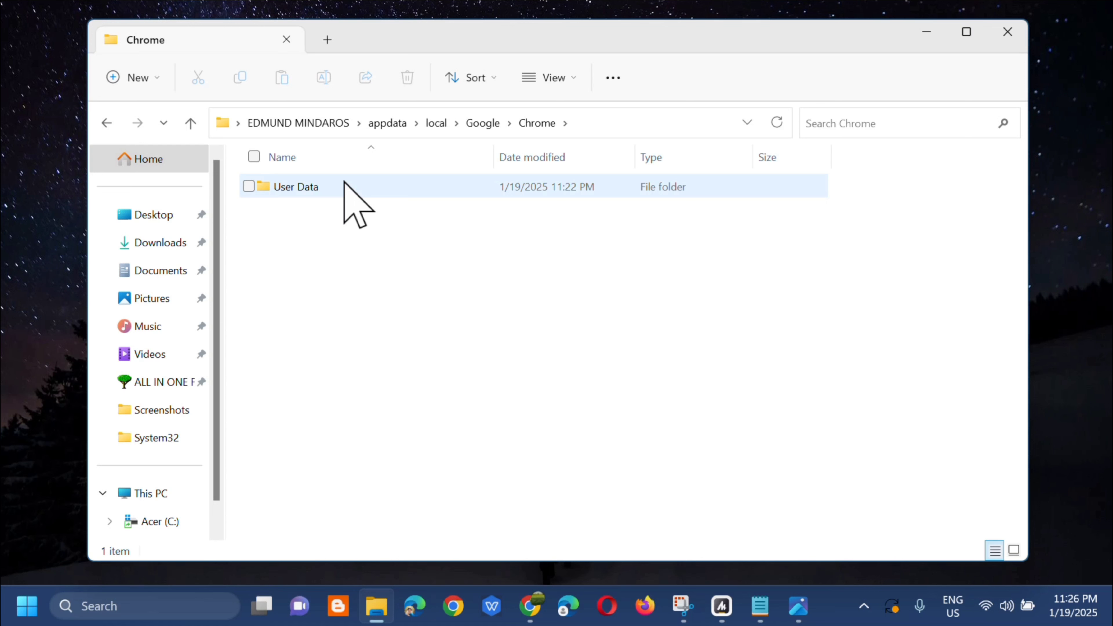
click(362, 182)
double_click(362, 181)
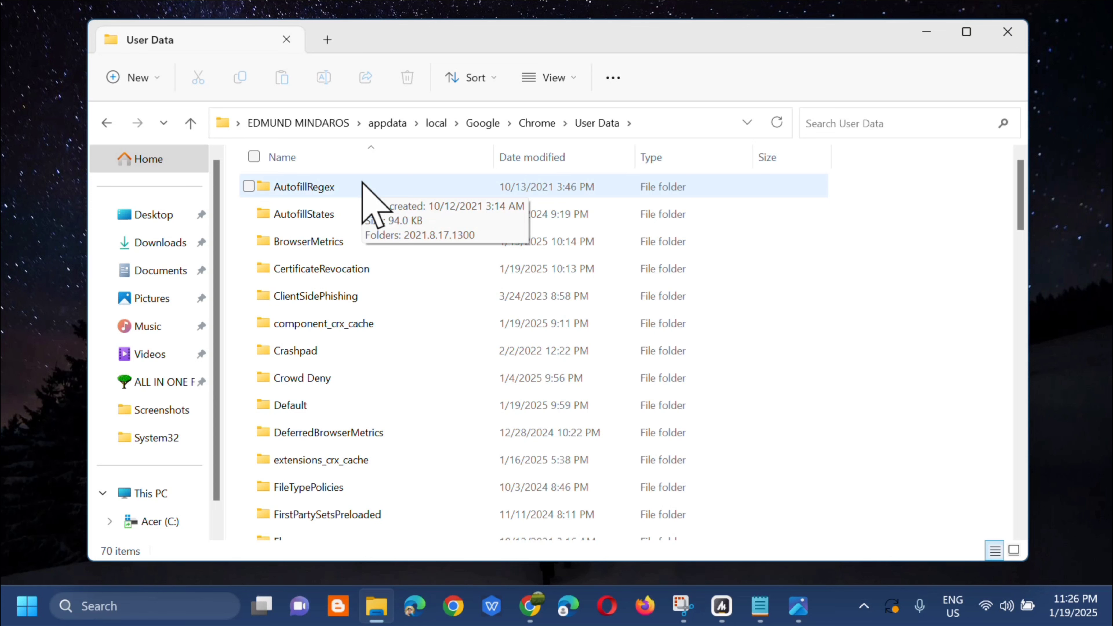
Find the WidevineCdm folder in User Data, display the actions available for it, and close the File Explorer window.
scroll(440, 273, down, 2)
scroll(440, 277, down, 5)
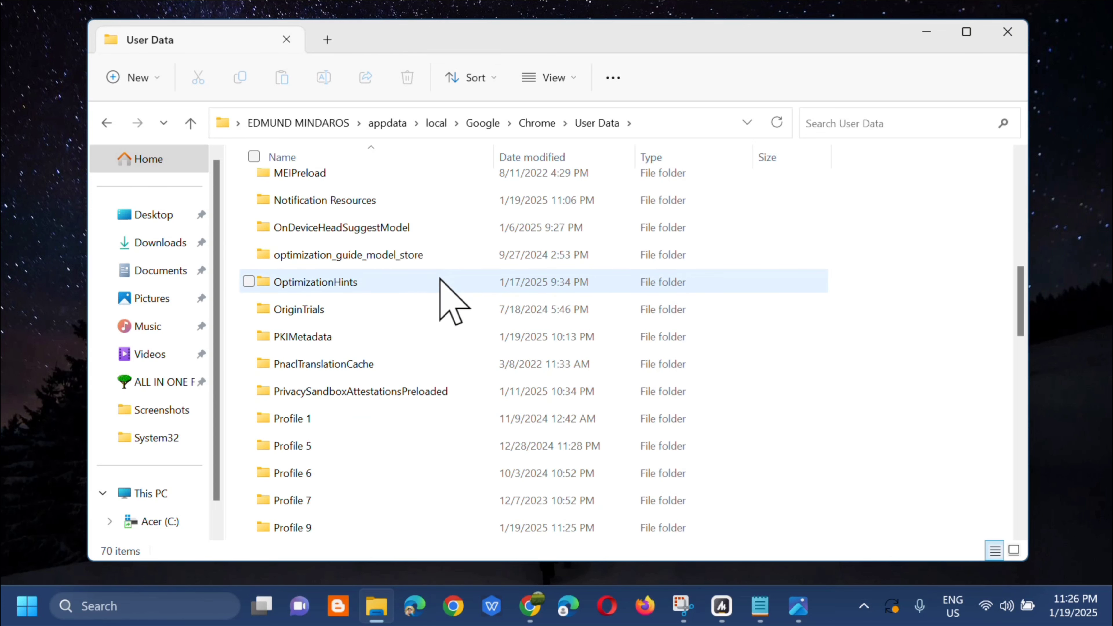
scroll(440, 284, down, 9)
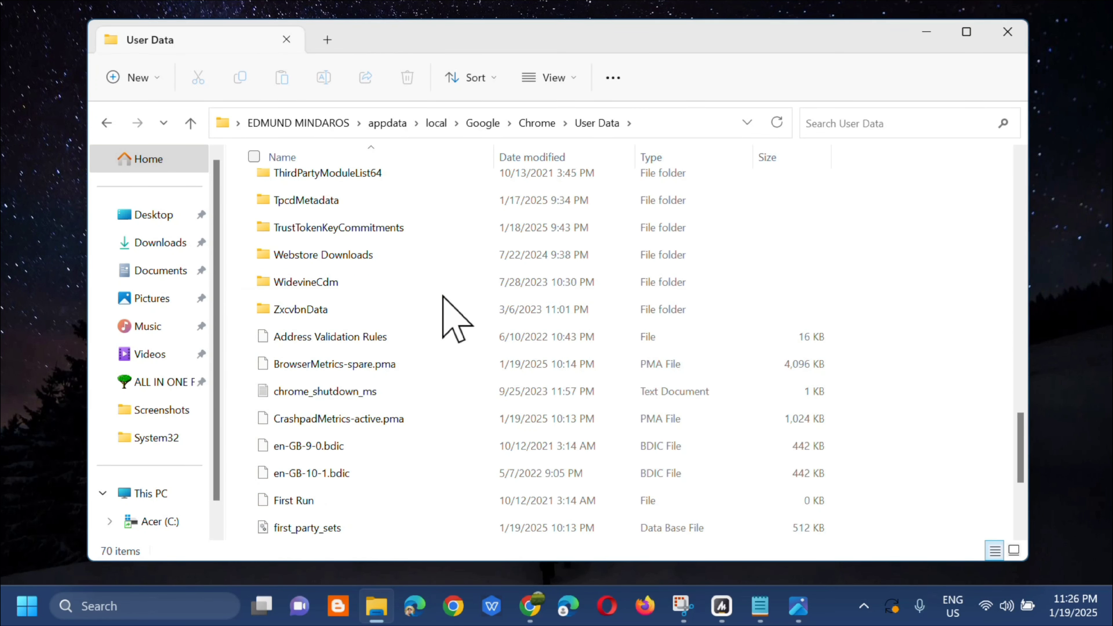
scroll(443, 297, down, 2)
scroll(442, 297, up, 2)
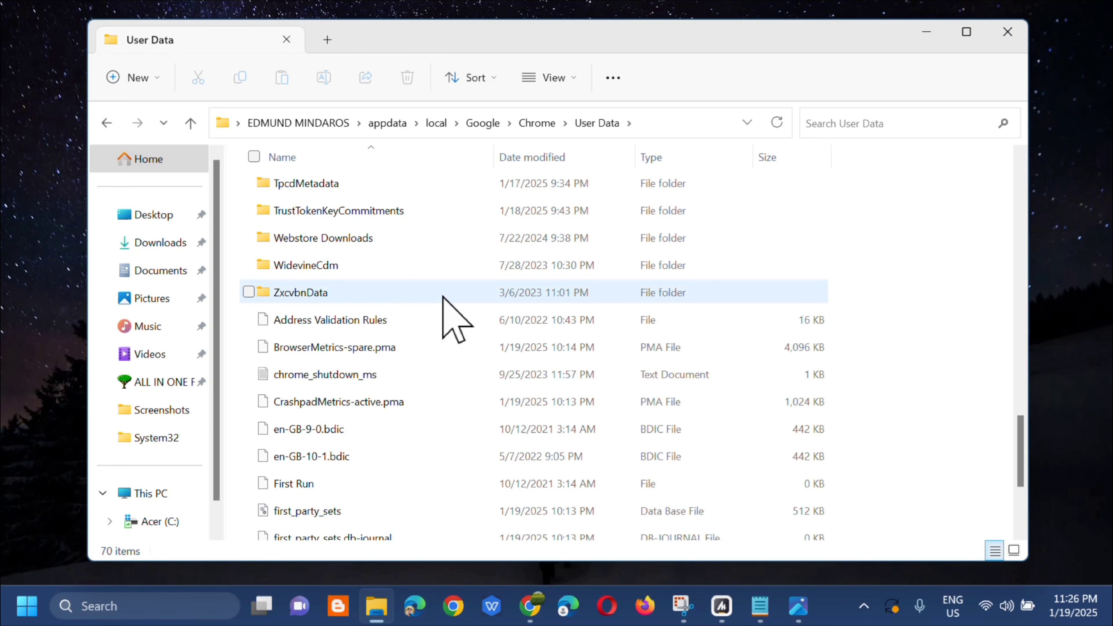
click(383, 265)
right_click(384, 265)
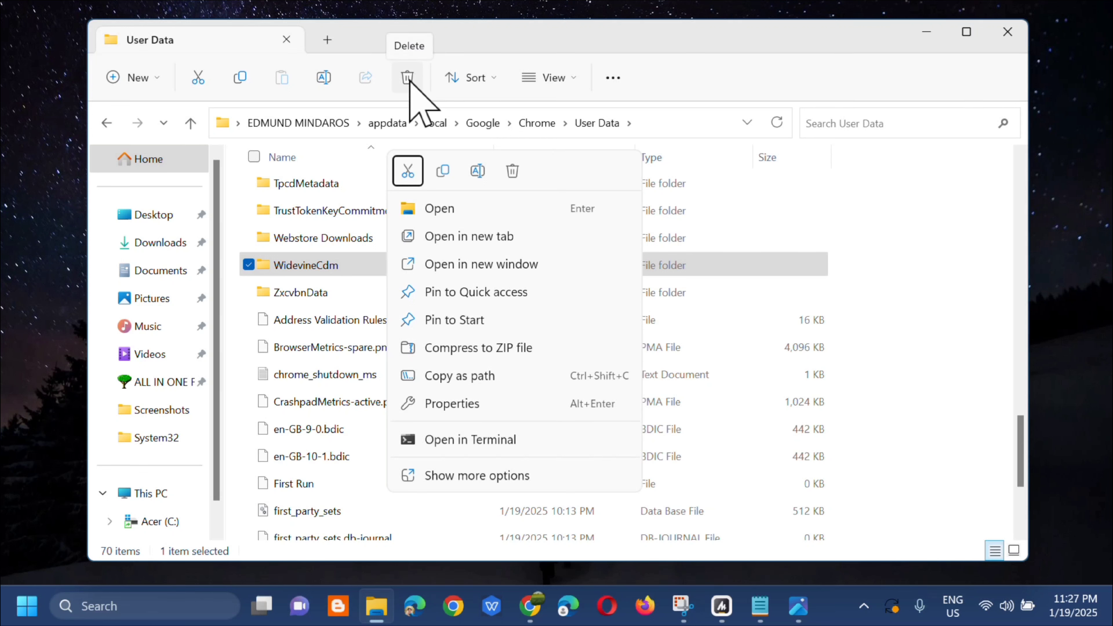
click(1007, 32)
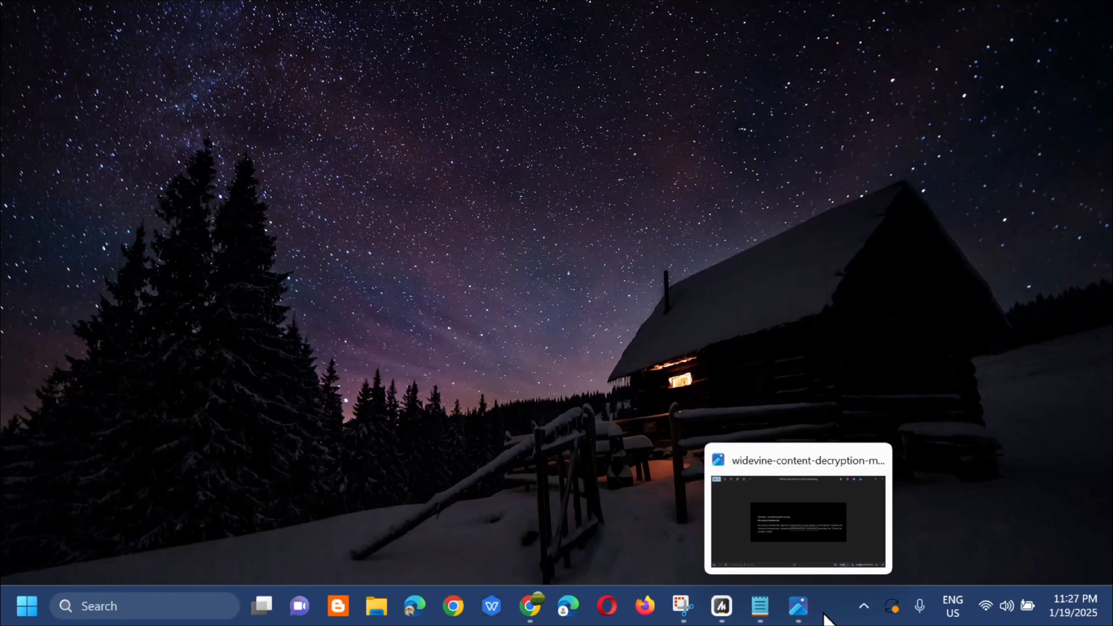
Open Task Manager and filter the running processes by "chrome".
right_click(838, 616)
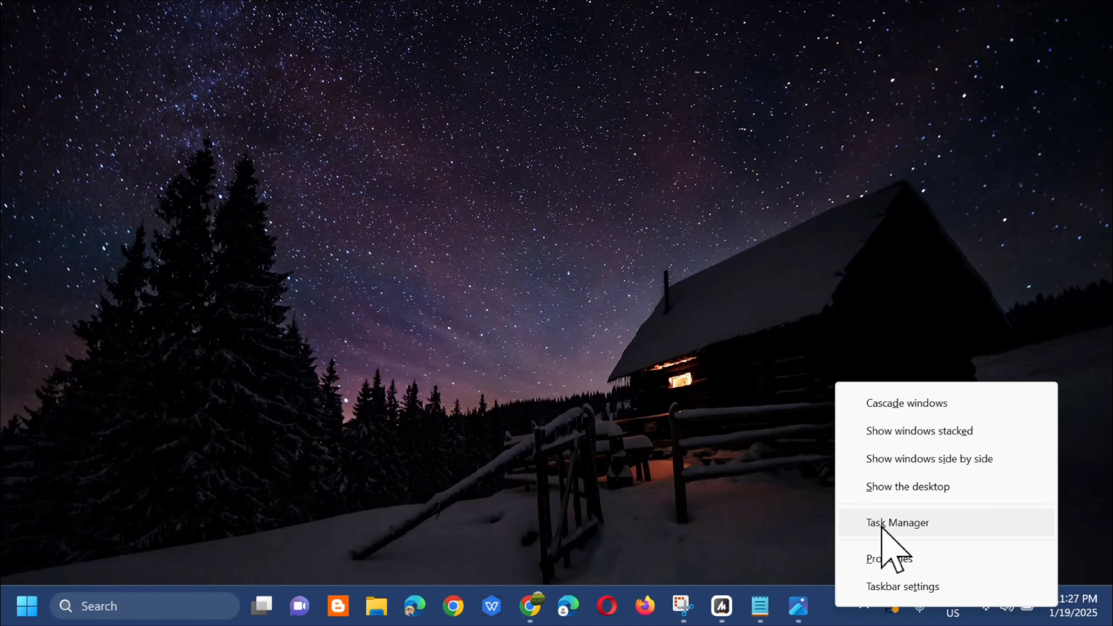
click(882, 523)
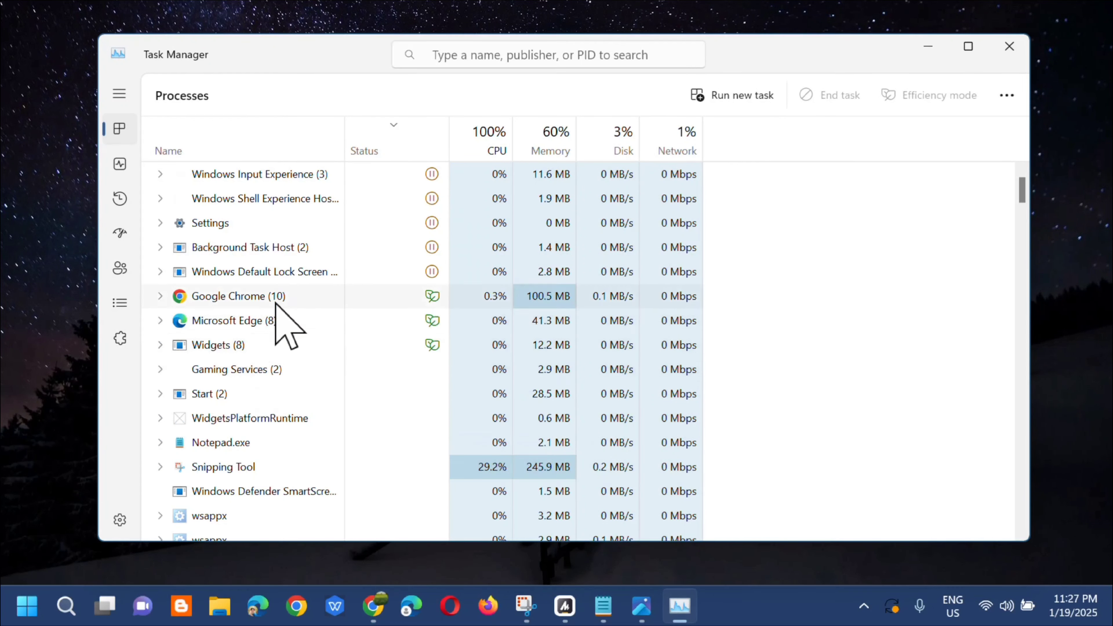
click(510, 55)
text(ch)
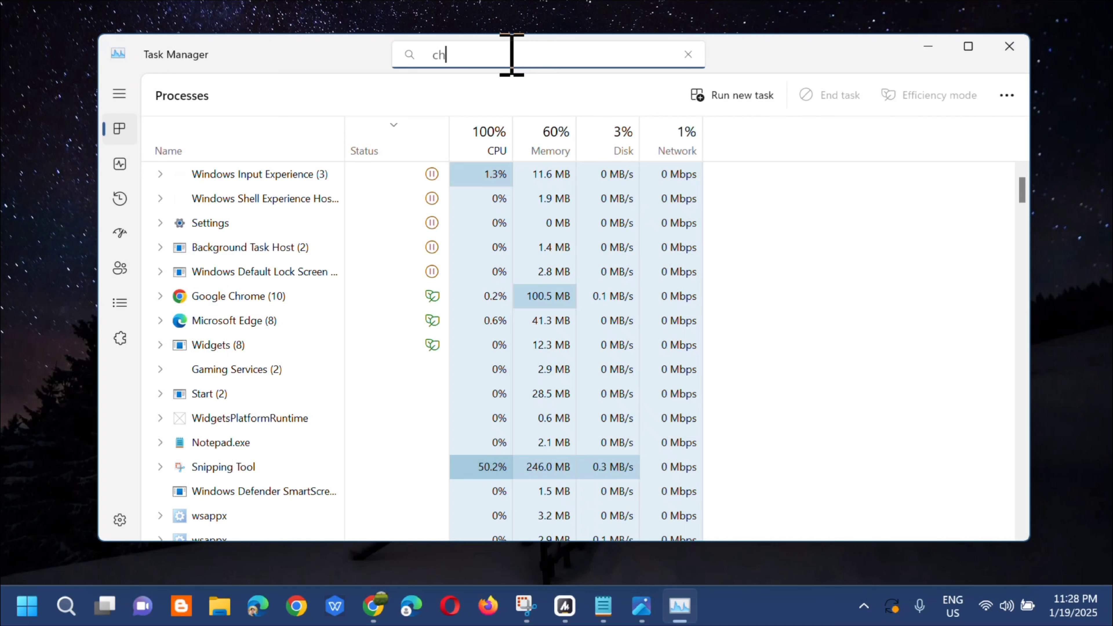
text(rome)
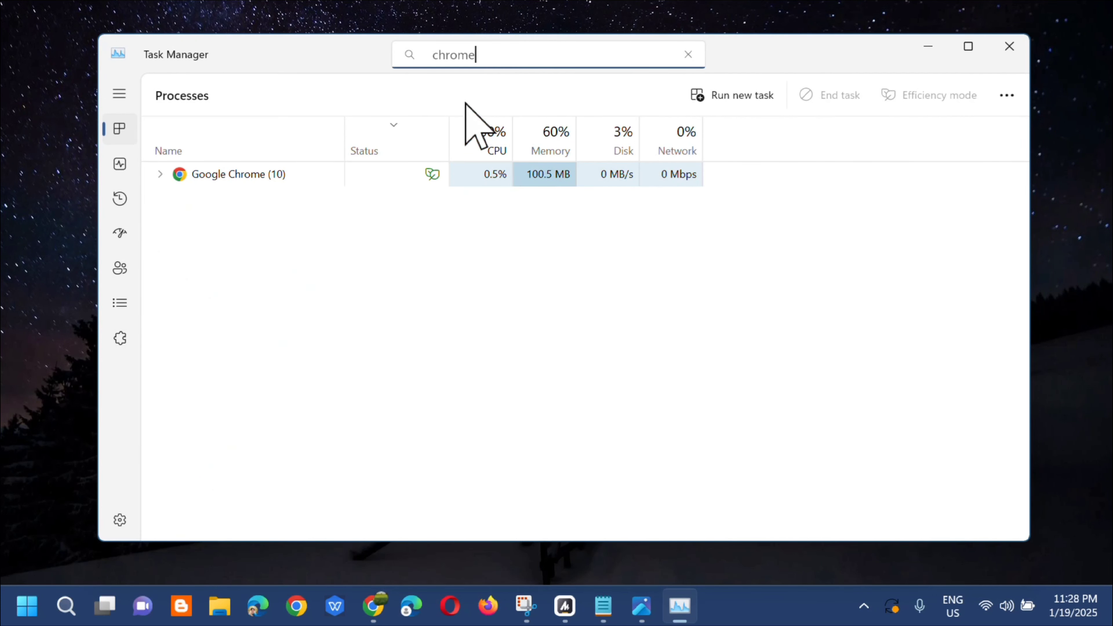
Display the actions available for the Google Chrome process, and close Task Manager without applying any.
click(353, 174)
right_click(354, 174)
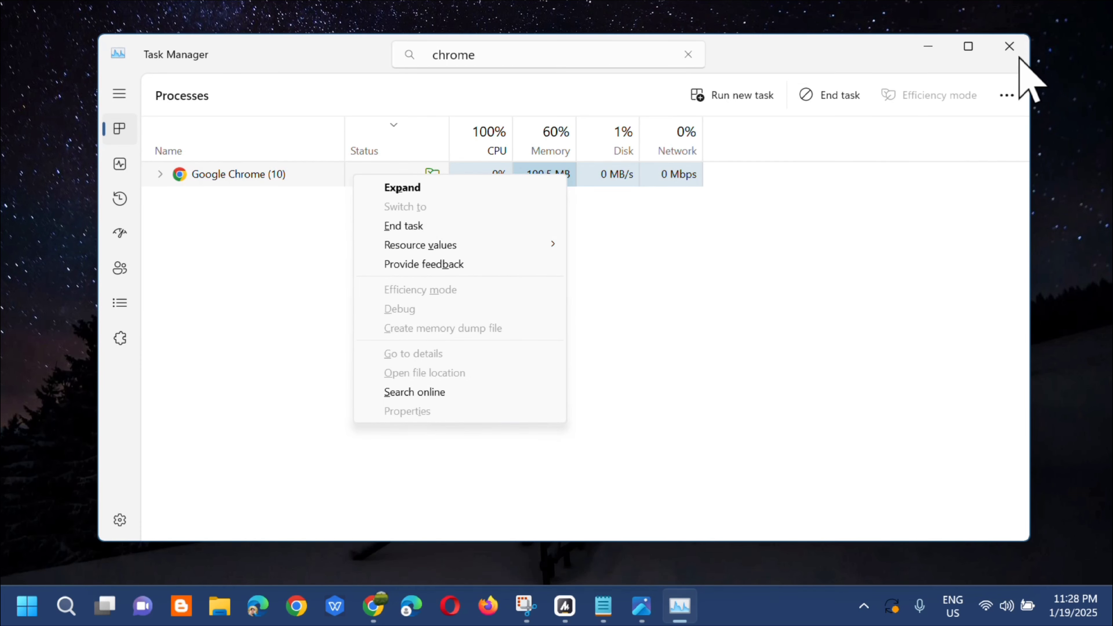
click(1009, 46)
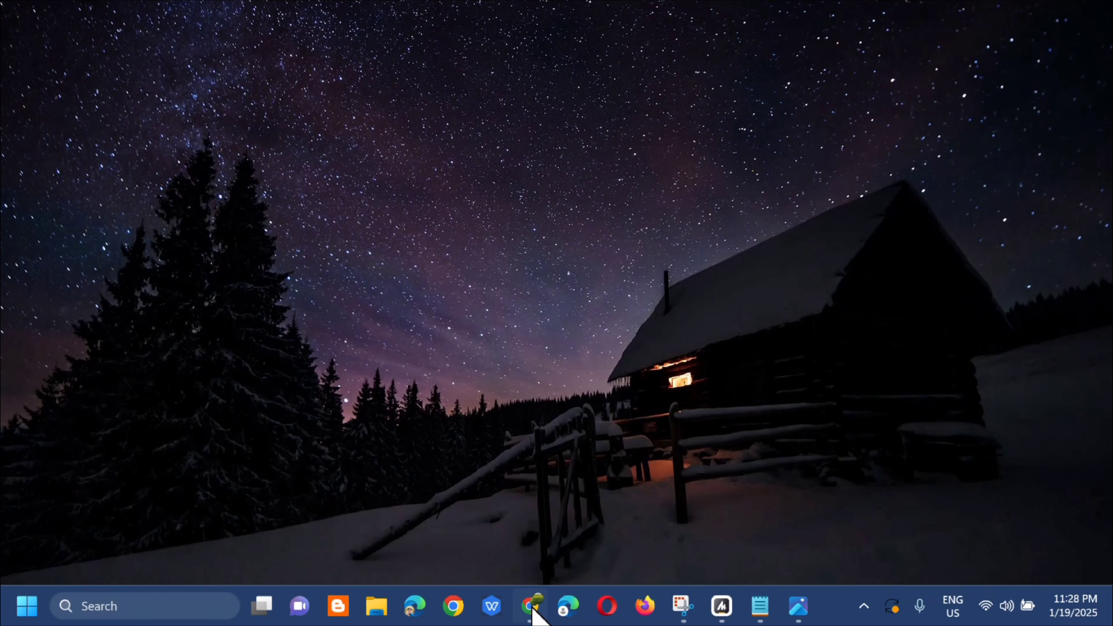
Return to Chrome's components page to review the Widevine Content Decryption Module entry, and minimize the window.
click(531, 606)
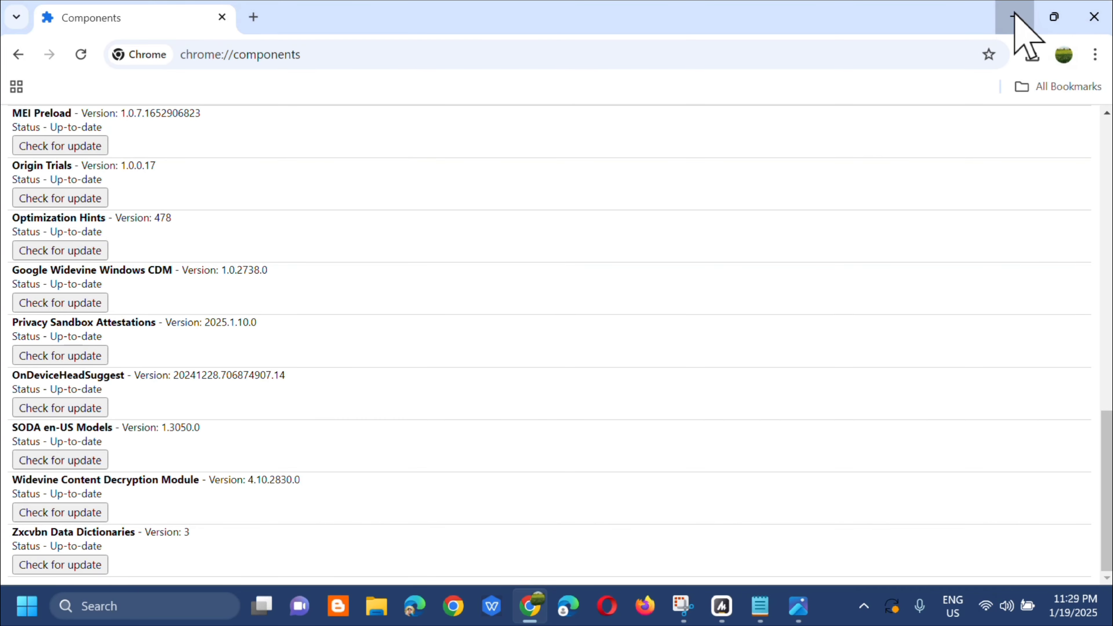
click(1018, 16)
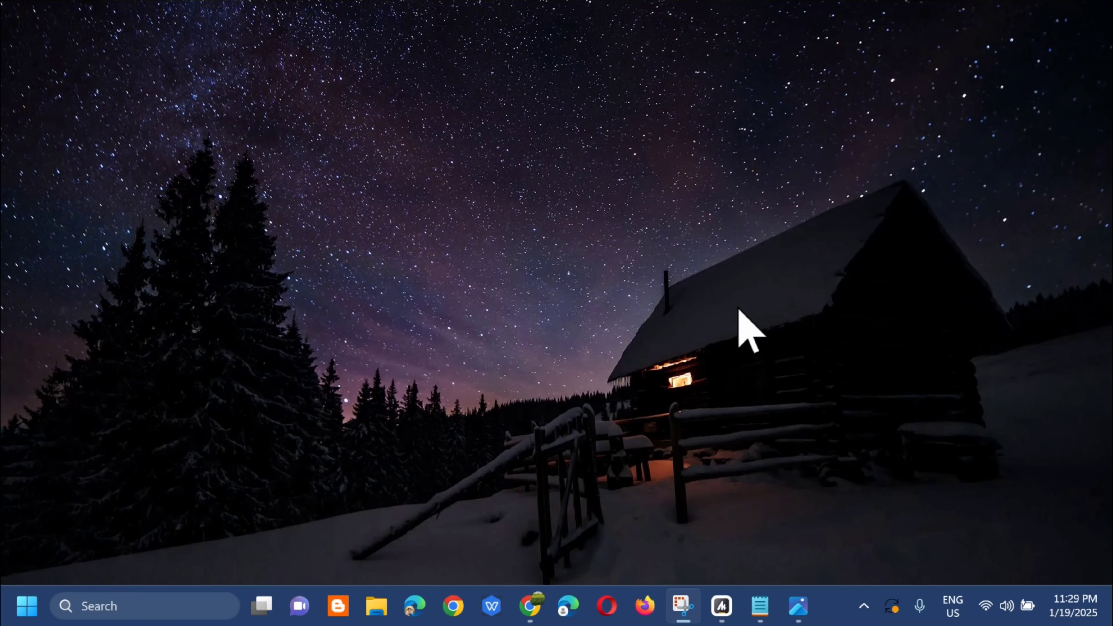